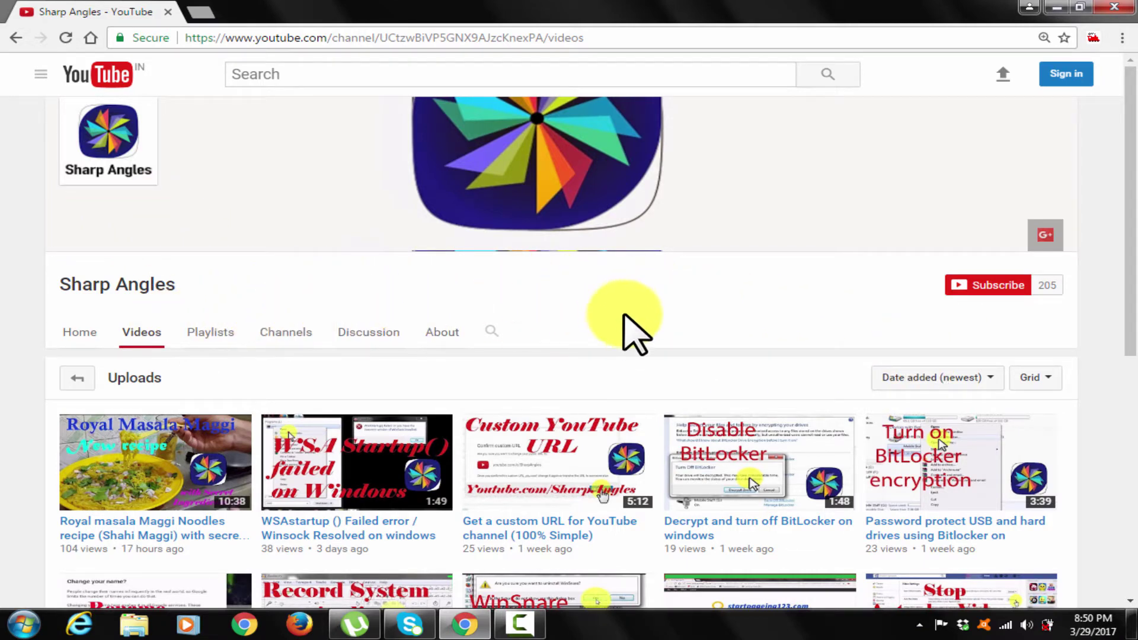
Step: Scroll the Sharp Angles channel's Videos page down and back up
scroll(628, 335, down, 3)
scroll(627, 333, up, 3)
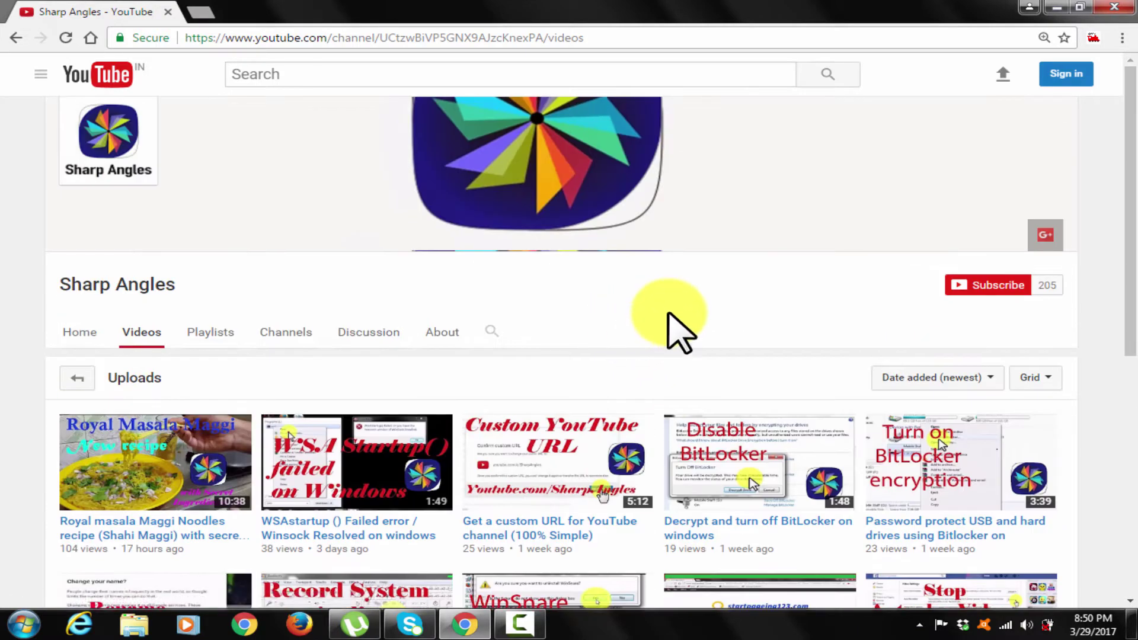
scroll(673, 327, down, 1)
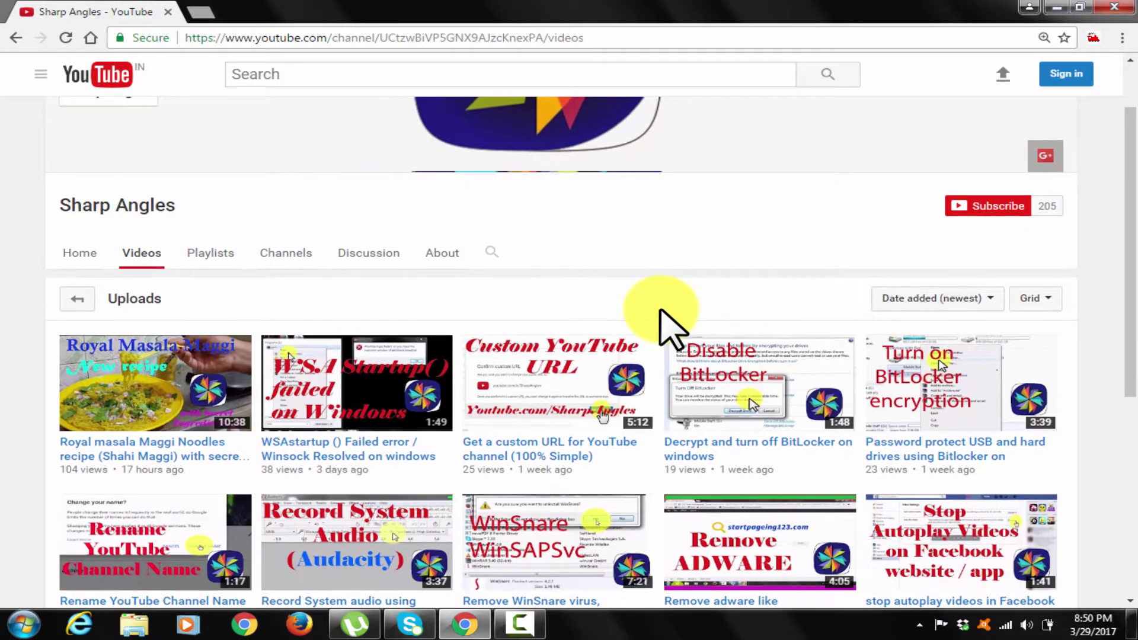
scroll(673, 327, up, 1)
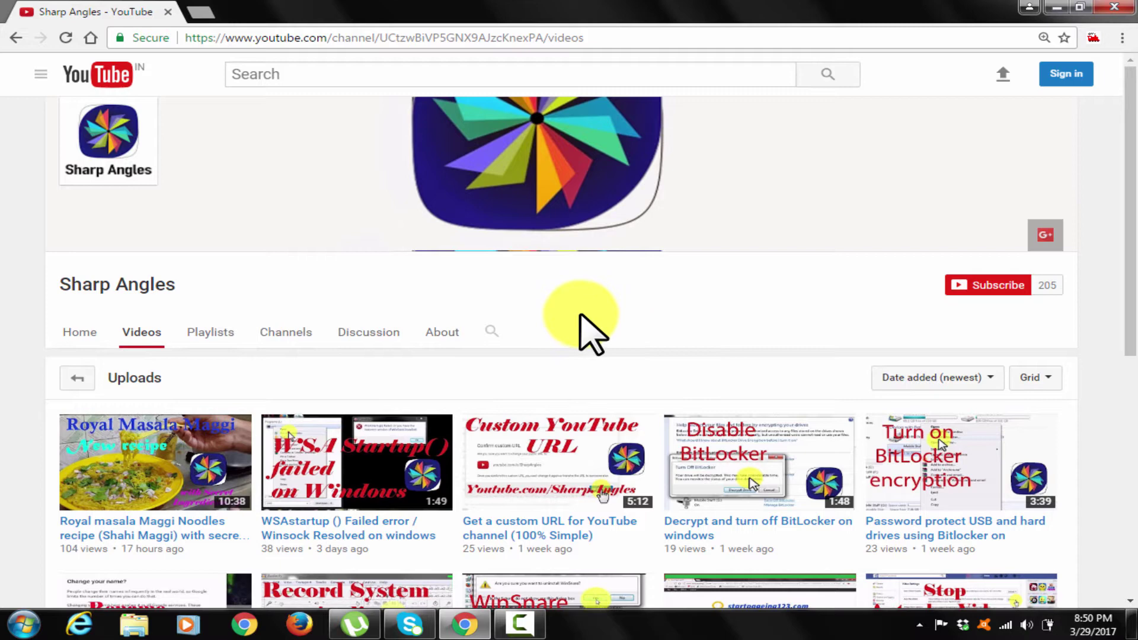
click(1121, 7)
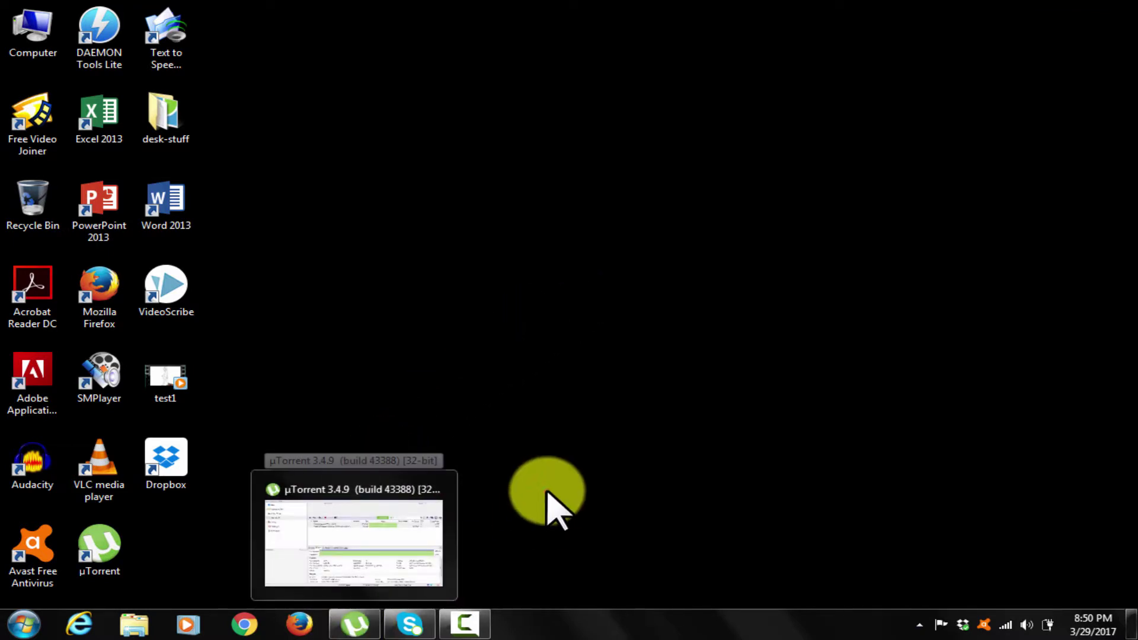
click(547, 491)
mouse_move(408, 619)
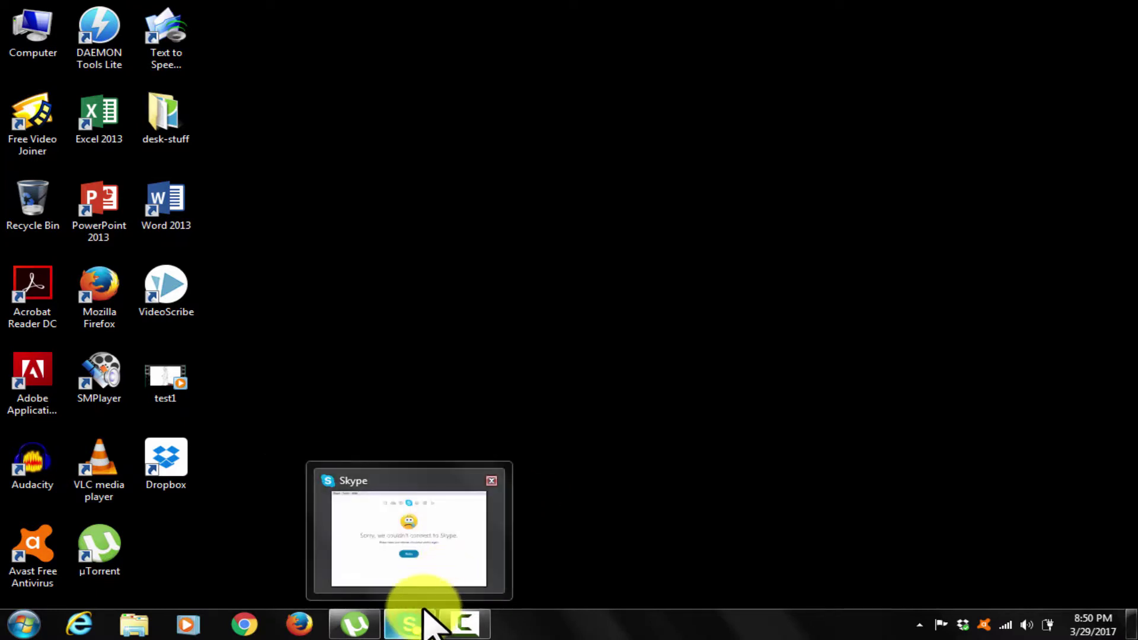
click(649, 520)
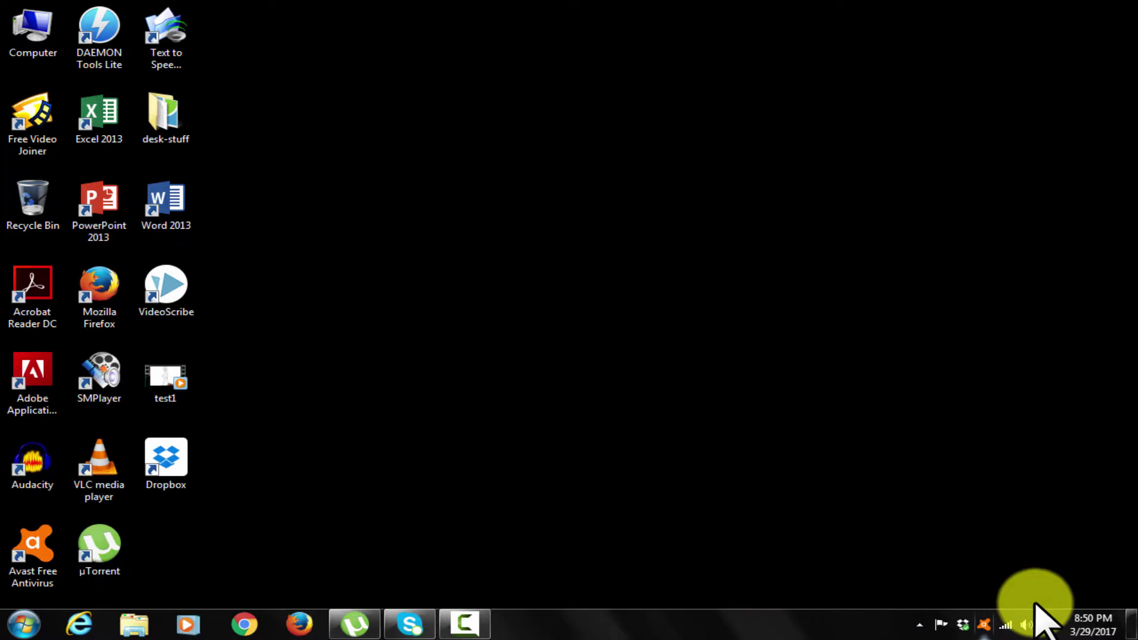
click(919, 623)
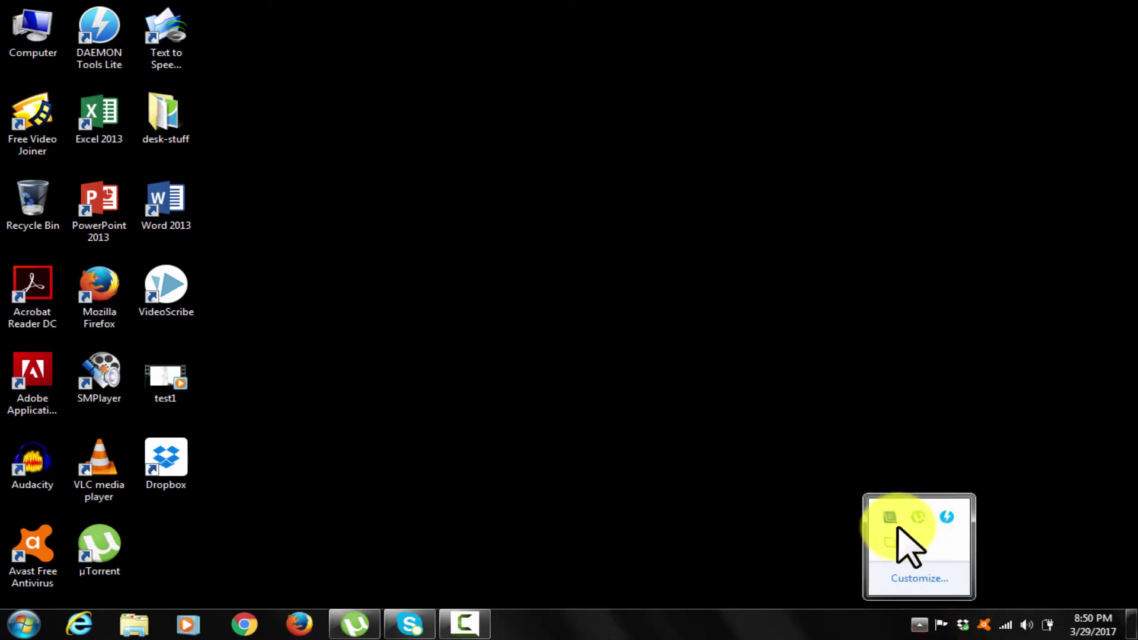
click(777, 625)
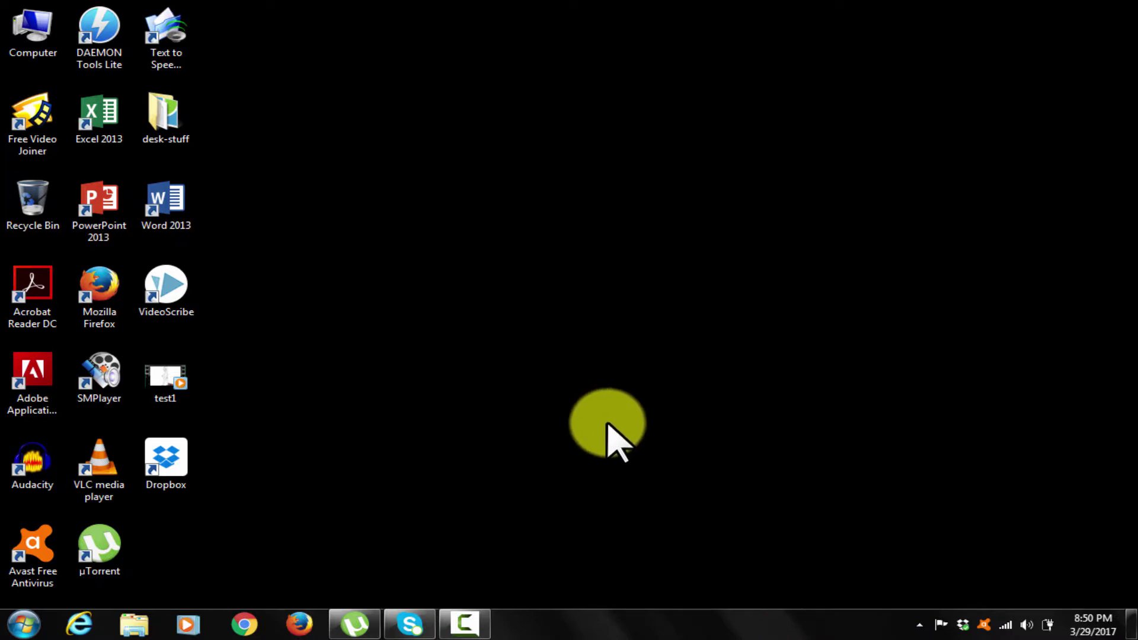
click(405, 627)
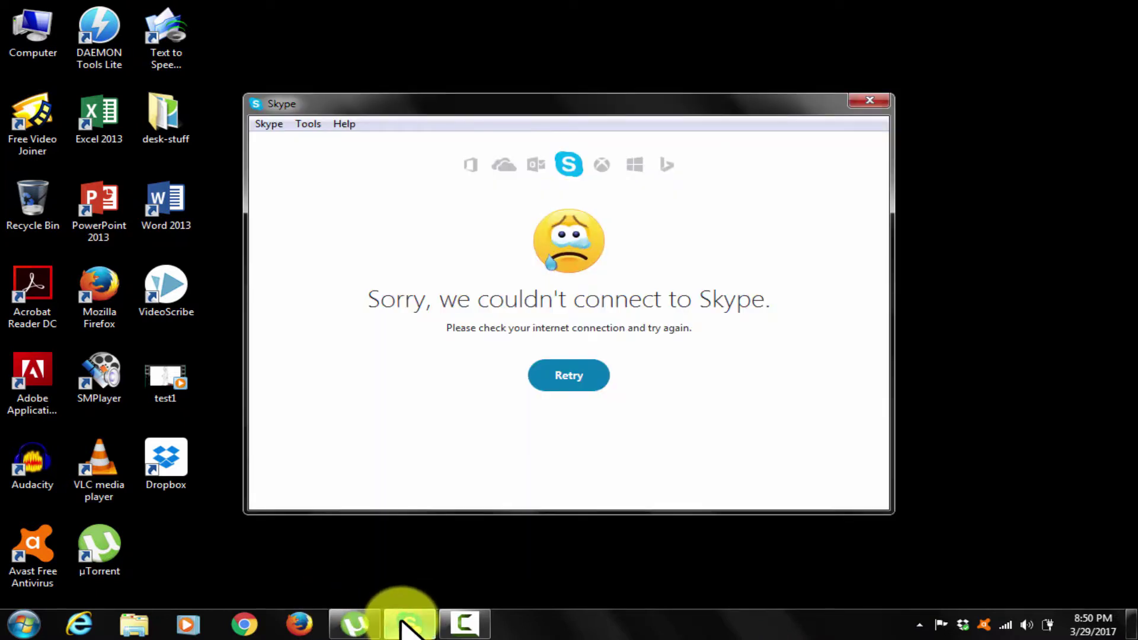
click(869, 100)
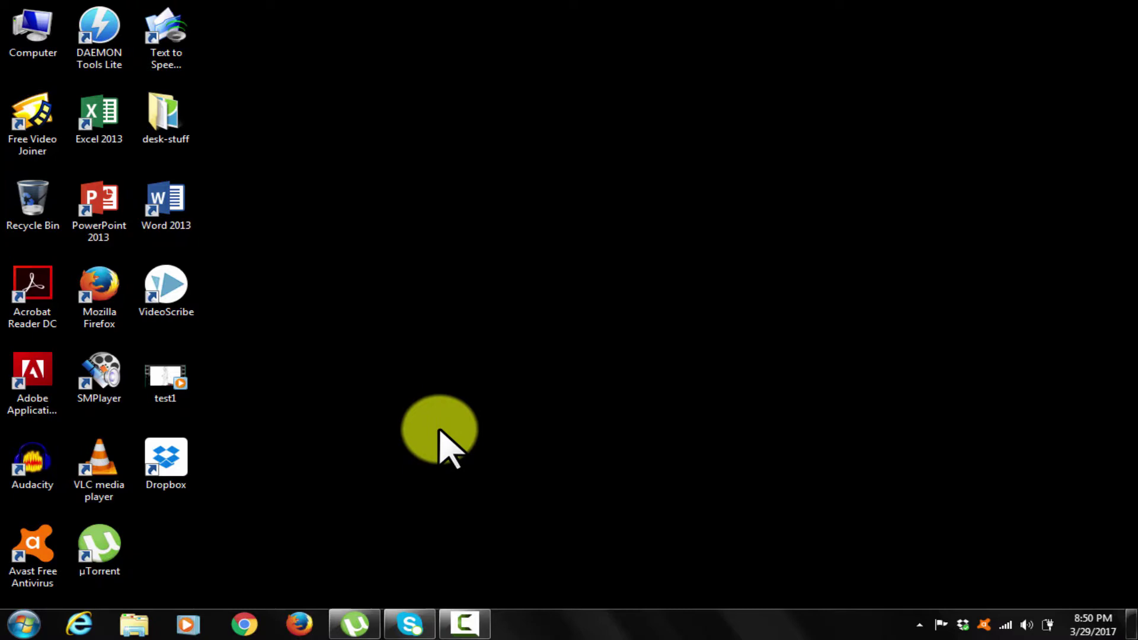
Step: Launch System Configuration by running msconfig from the Run dialog
click(23, 623)
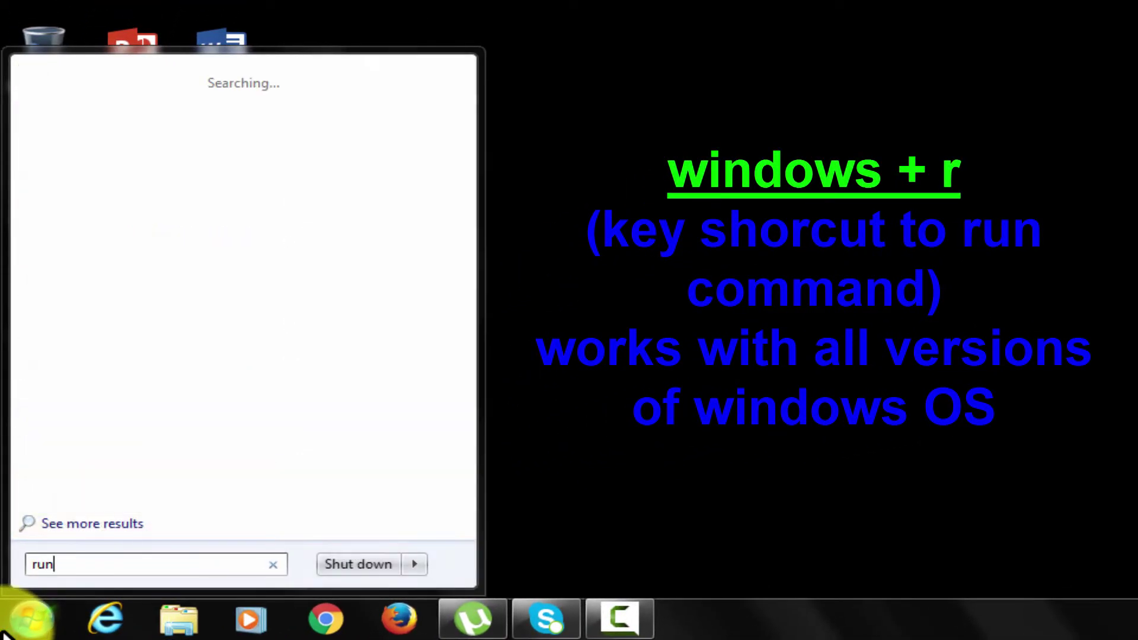
key(Return)
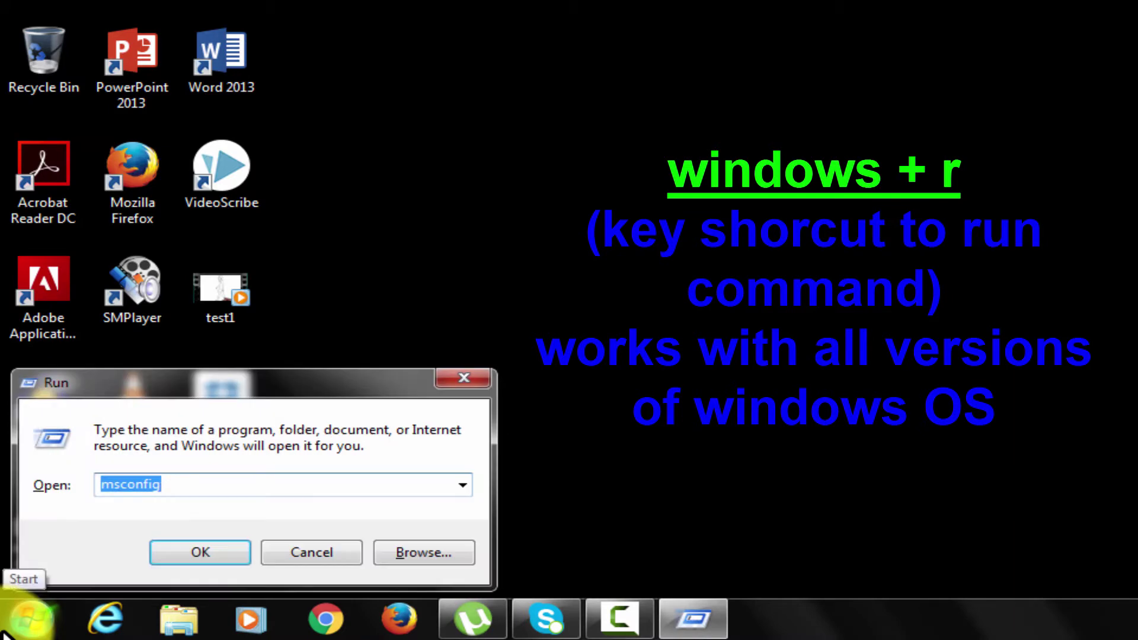
text(mscon)
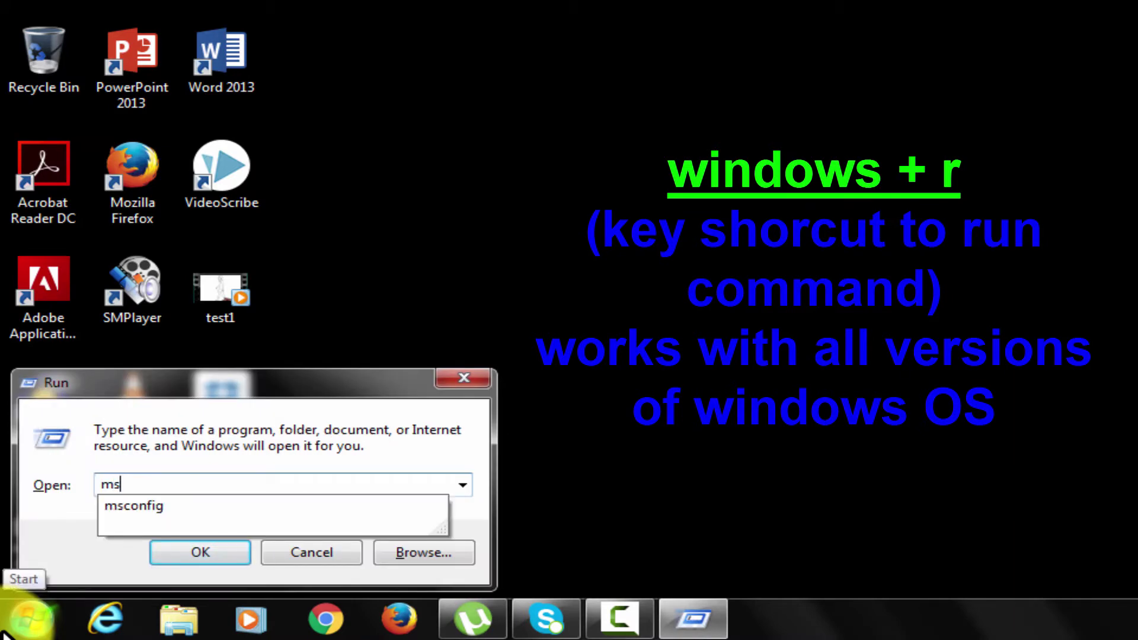
text(fig)
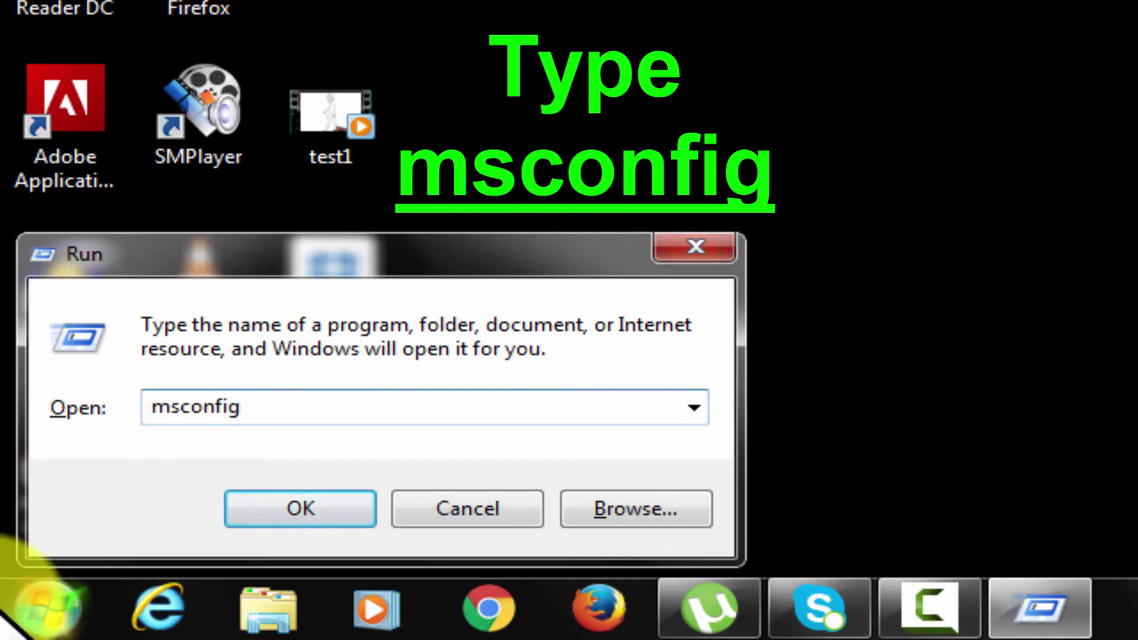
click(305, 510)
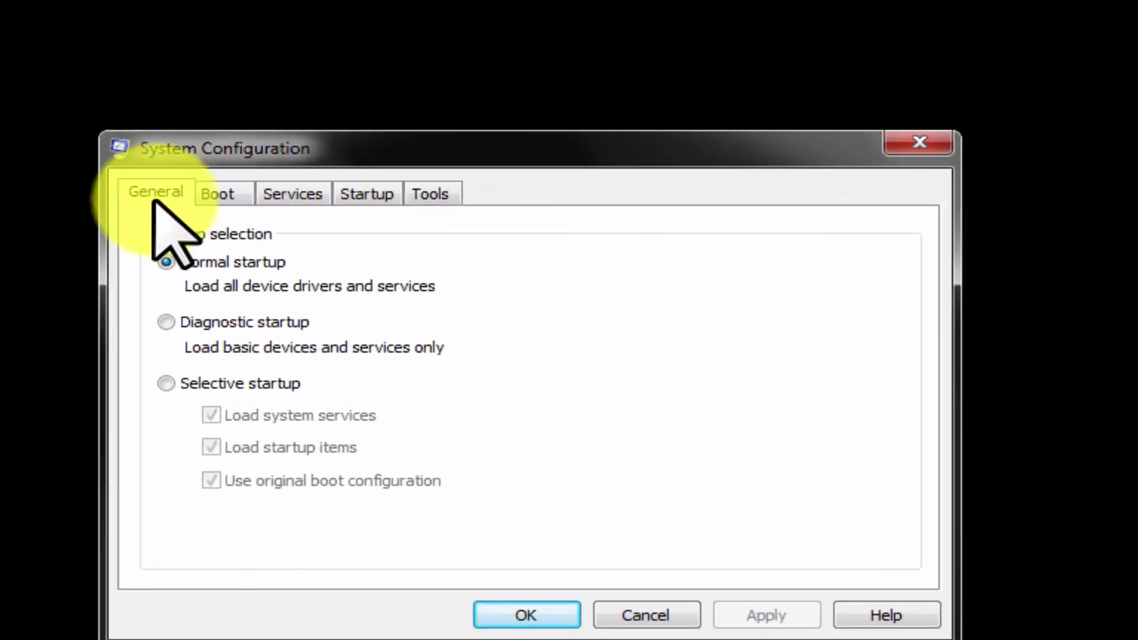
Step: Switch System Configuration to the Startup tab to list the startup programs
click(367, 194)
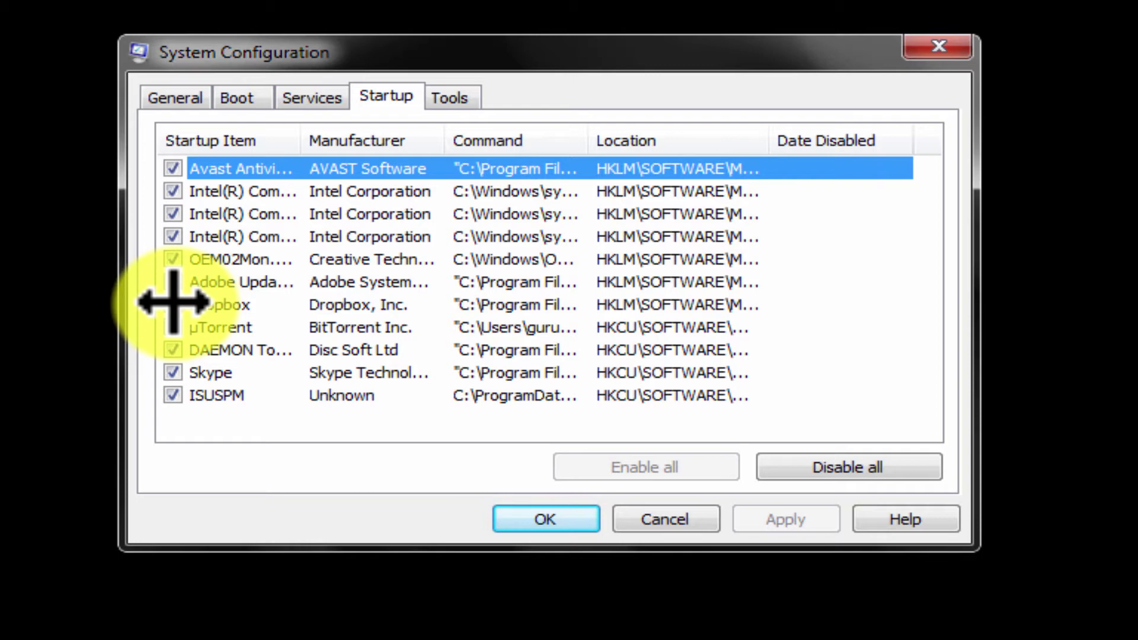
Step: Uncheck Dropbox, µTorrent, DAEMON Tools and Skype as startup items, then apply and confirm with OK
click(172, 305)
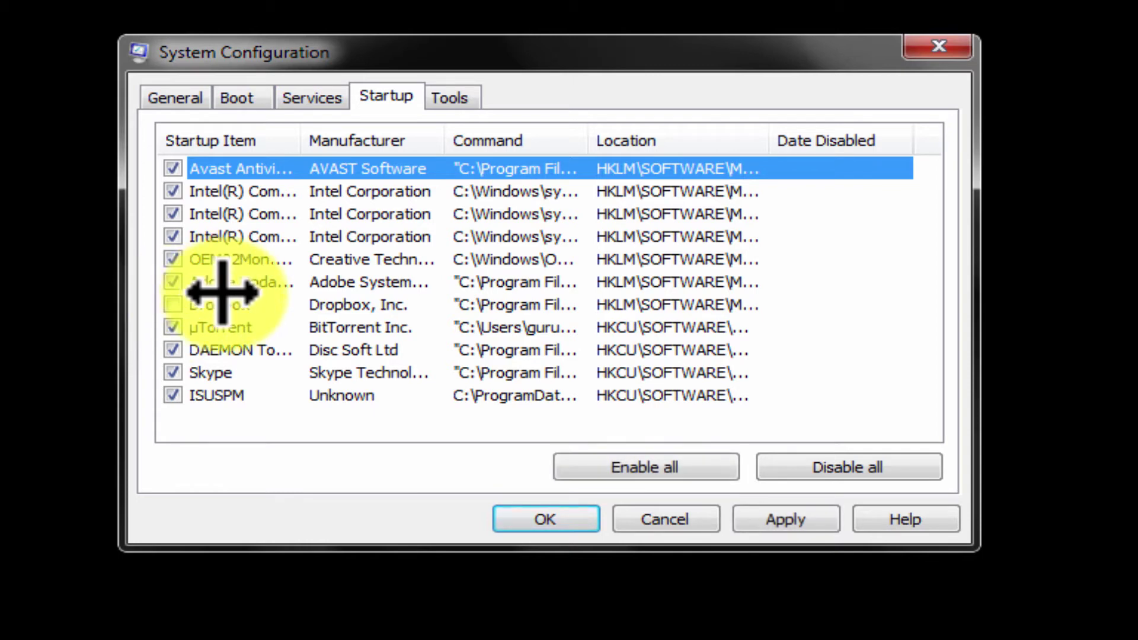
click(776, 516)
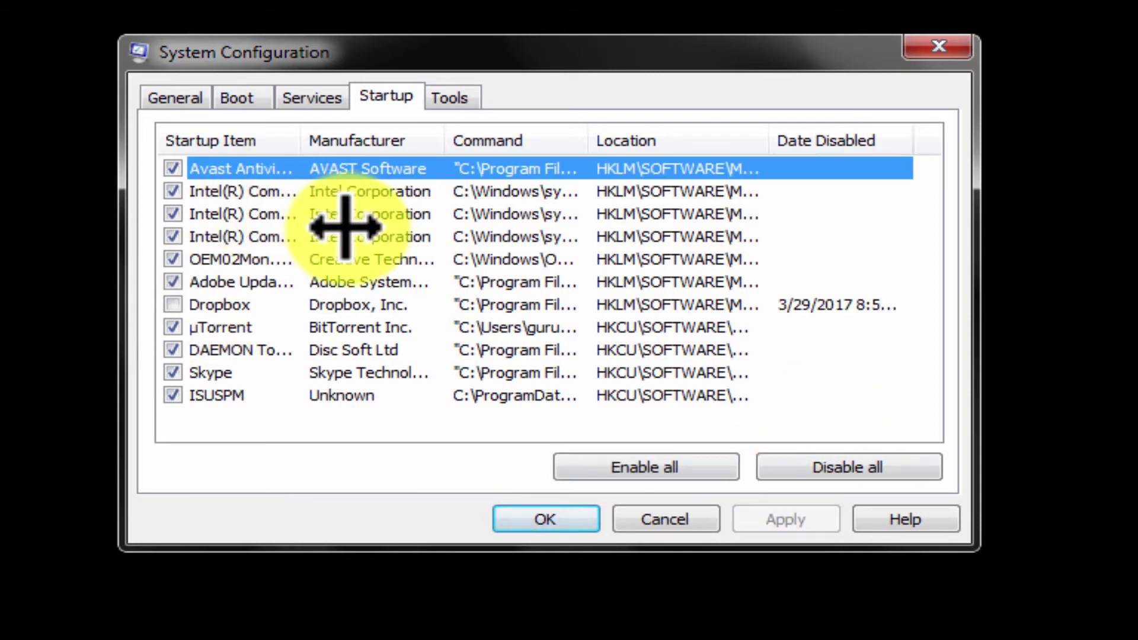
click(171, 327)
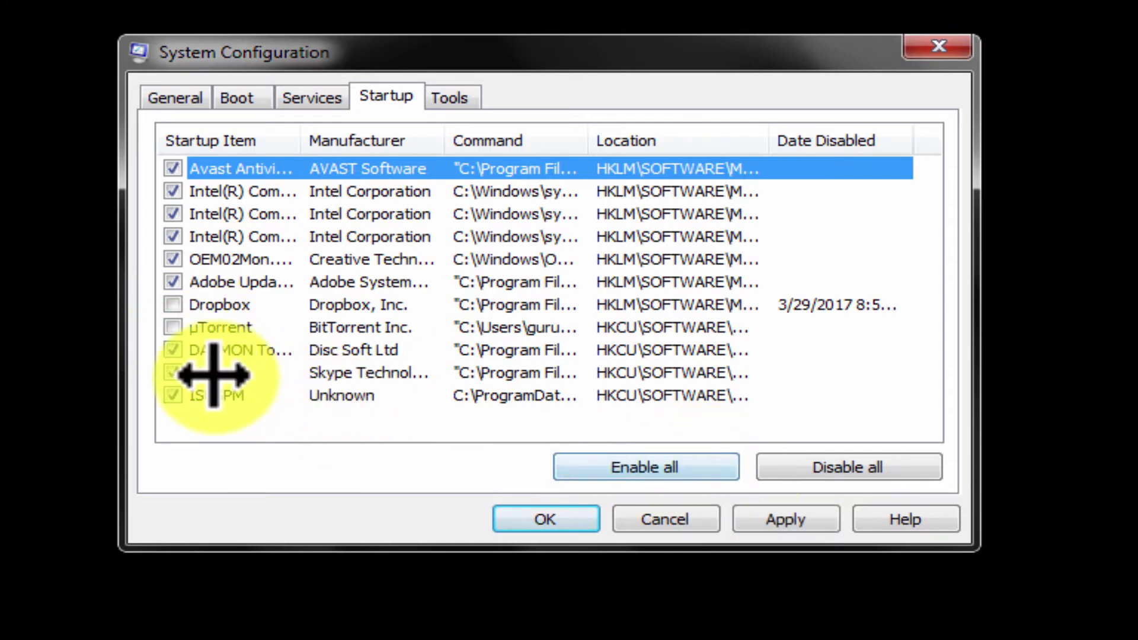
click(172, 372)
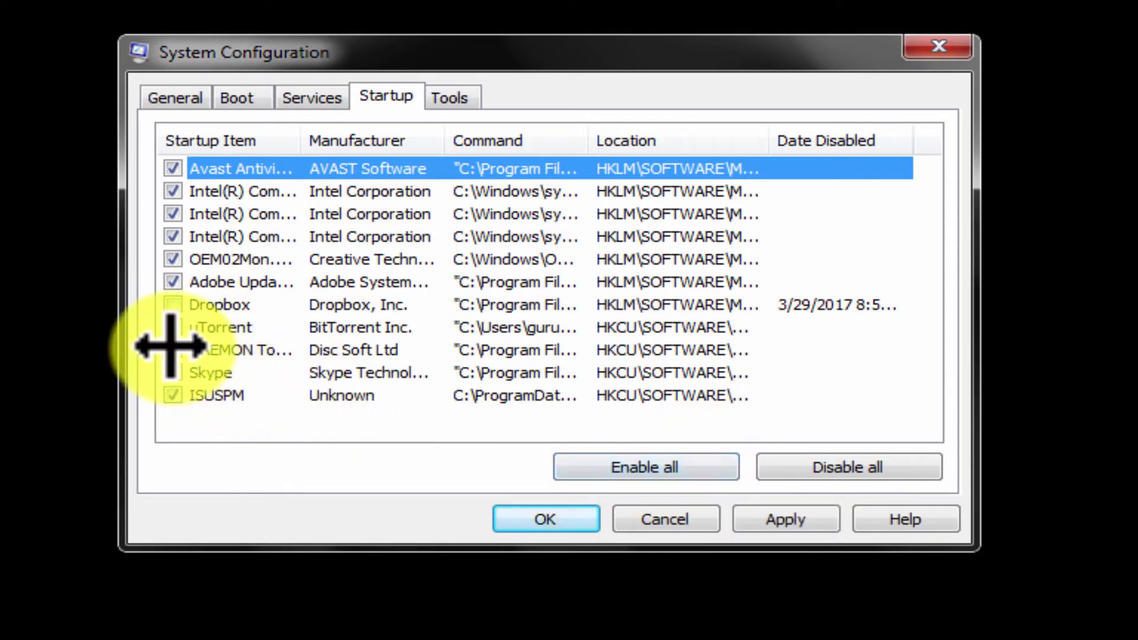
click(172, 305)
click(172, 395)
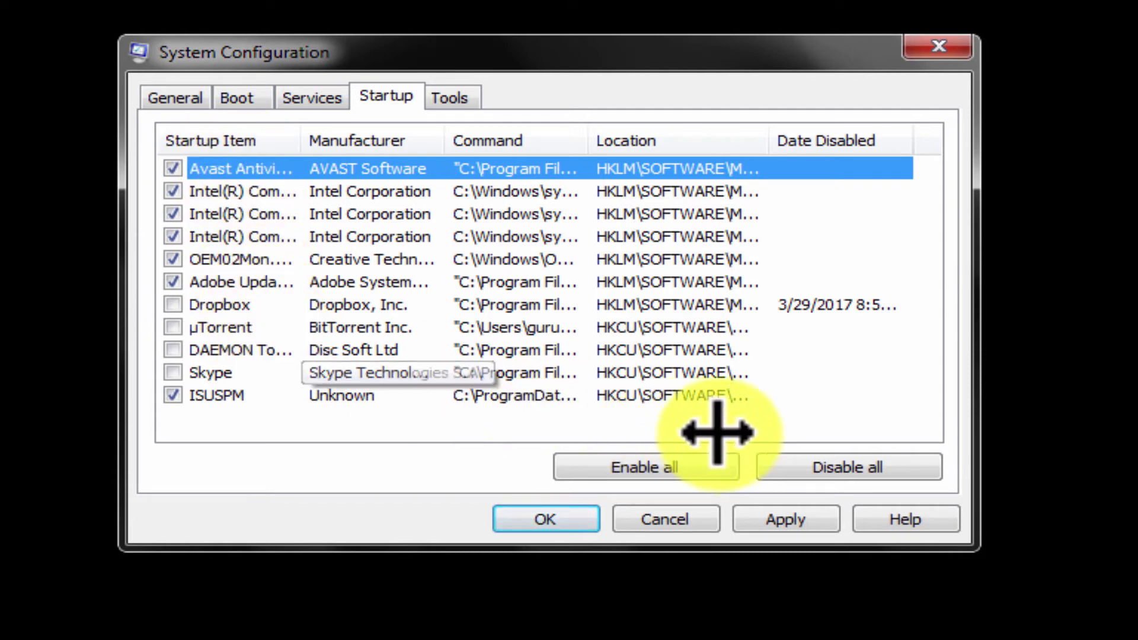
click(797, 522)
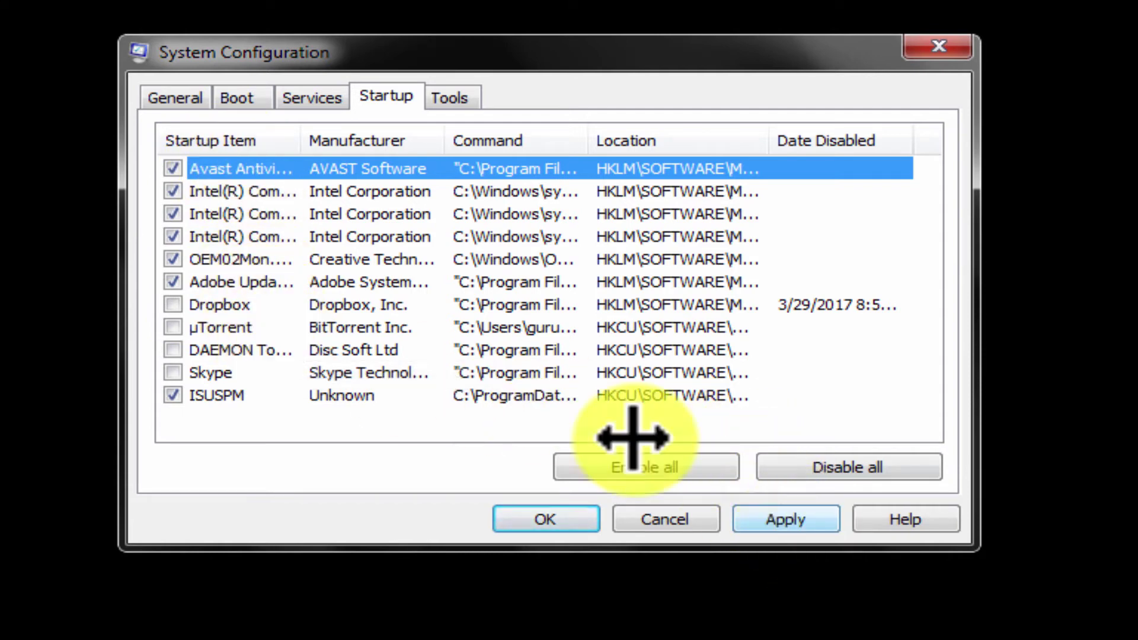
click(771, 515)
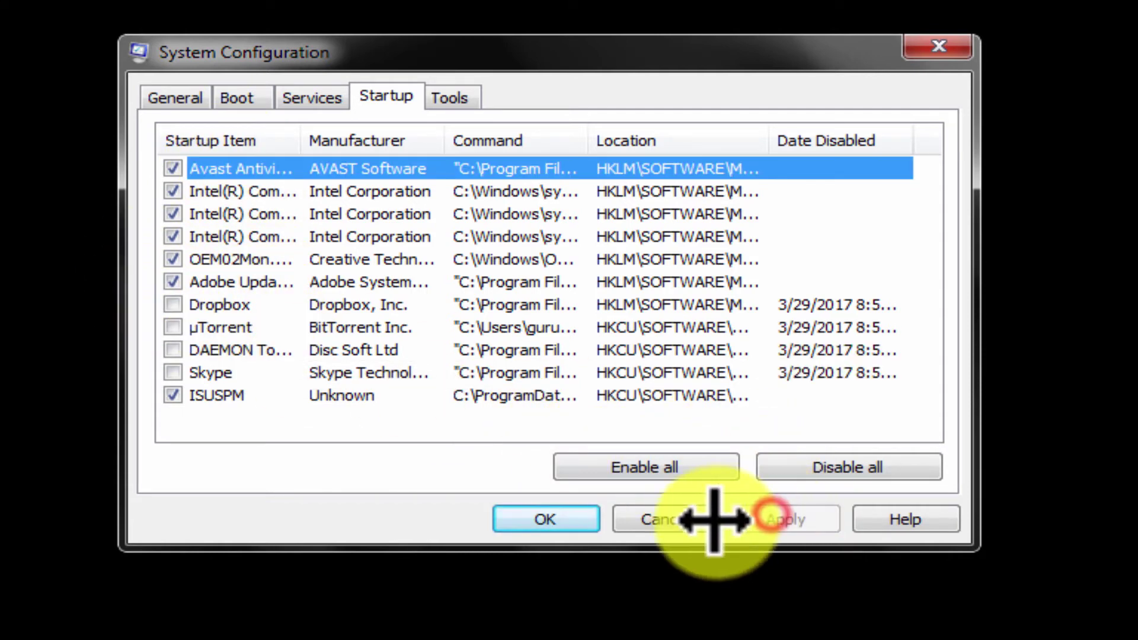
click(554, 516)
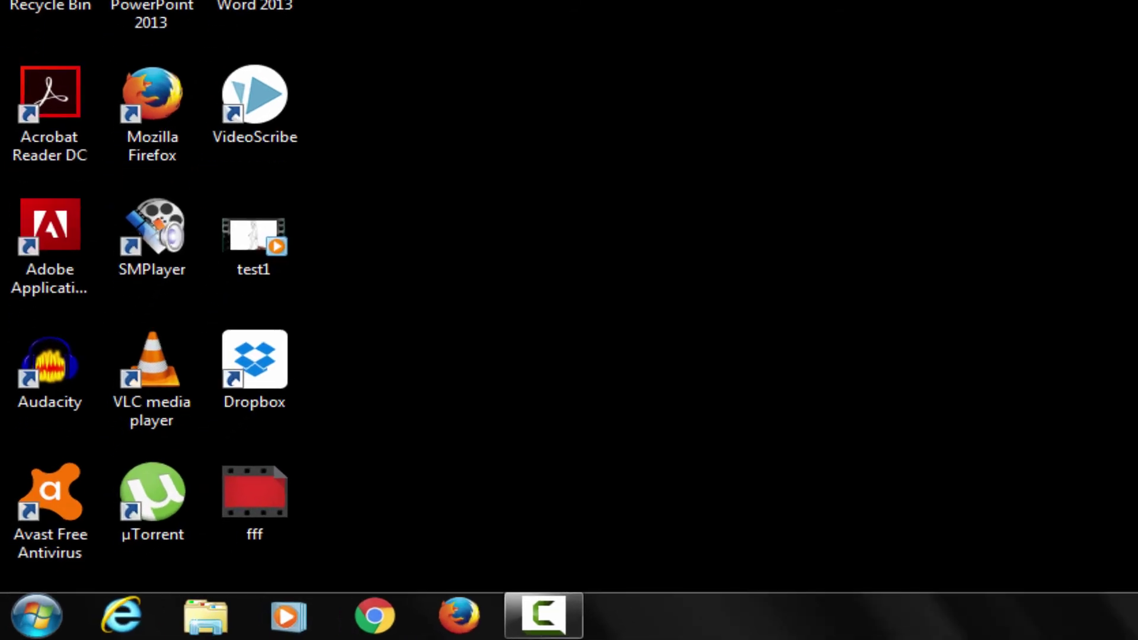
Step: Reopen System Configuration by searching 'run' and running msconfig
click(36, 616)
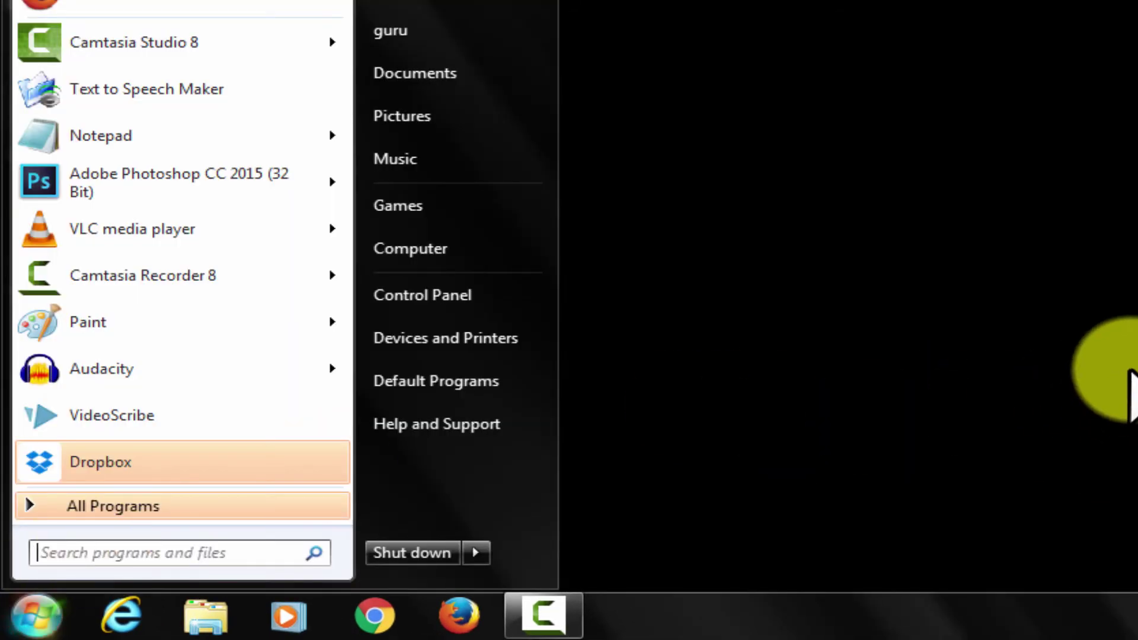
text(run)
key(Return)
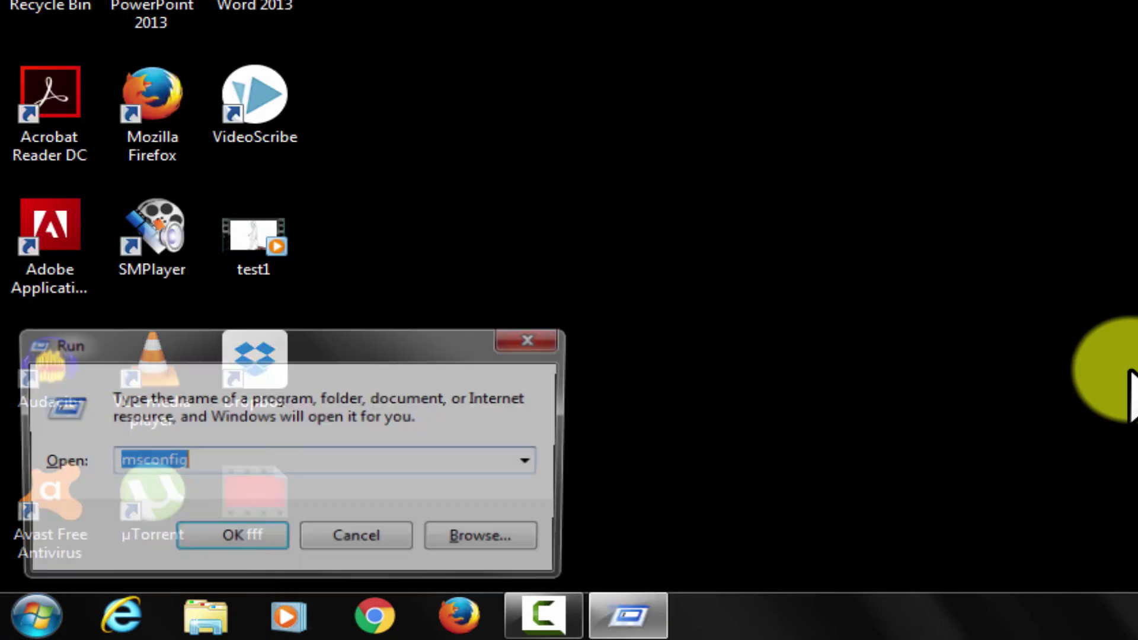
click(251, 548)
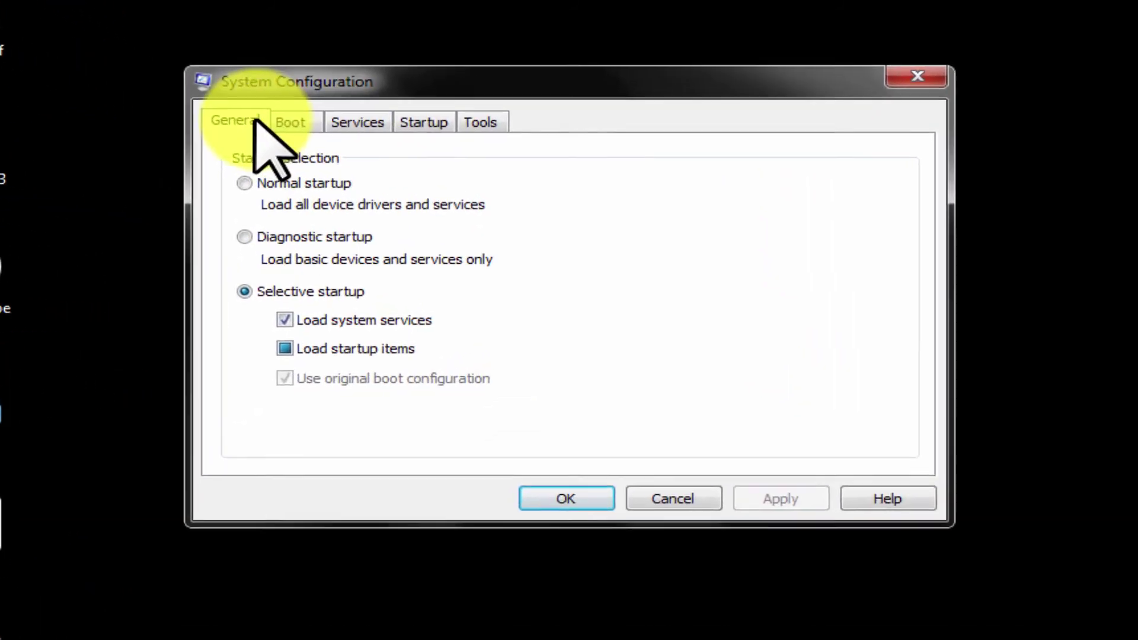
Step: Re-check Dropbox on the Startup tab, leaving DAEMON Tools, Skype and µTorrent unchecked, then apply and OK
click(406, 98)
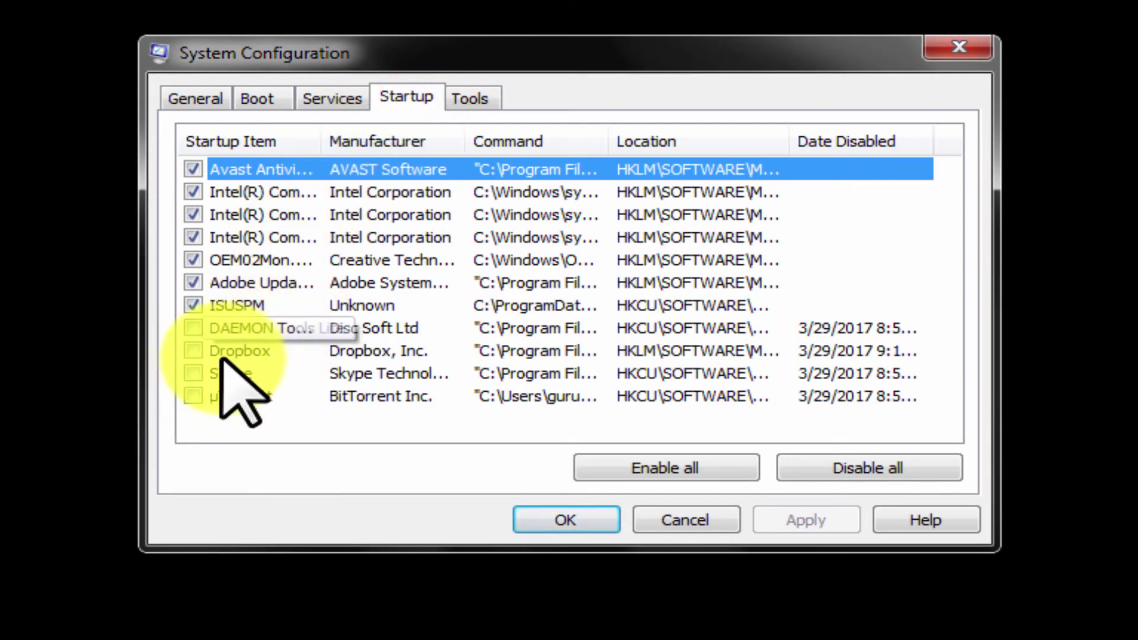
click(194, 351)
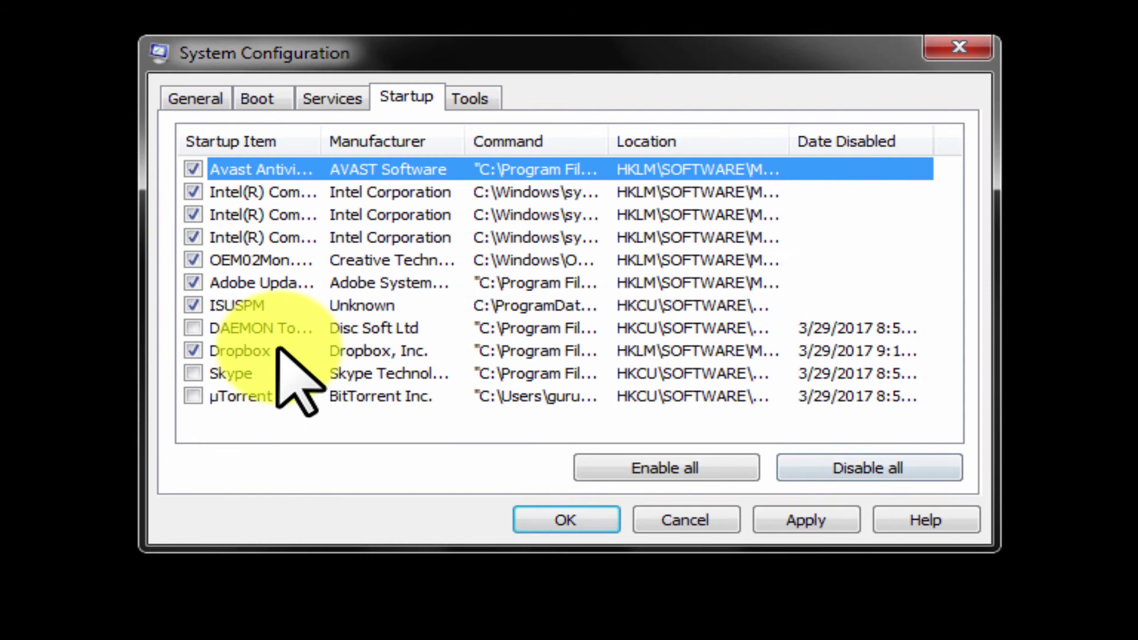
click(818, 520)
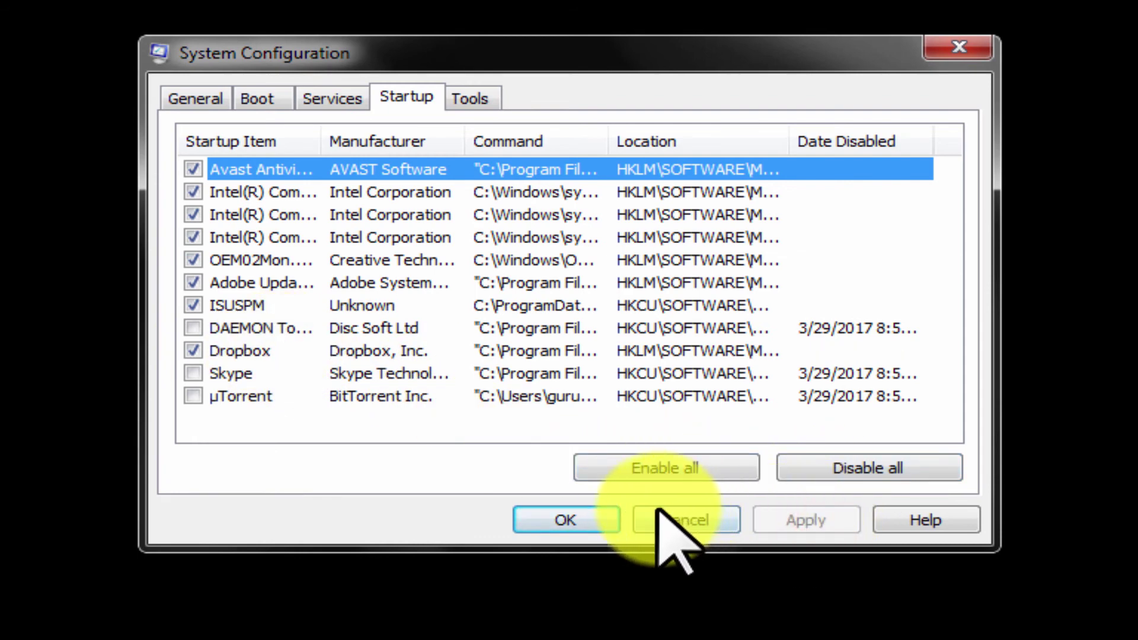
click(563, 521)
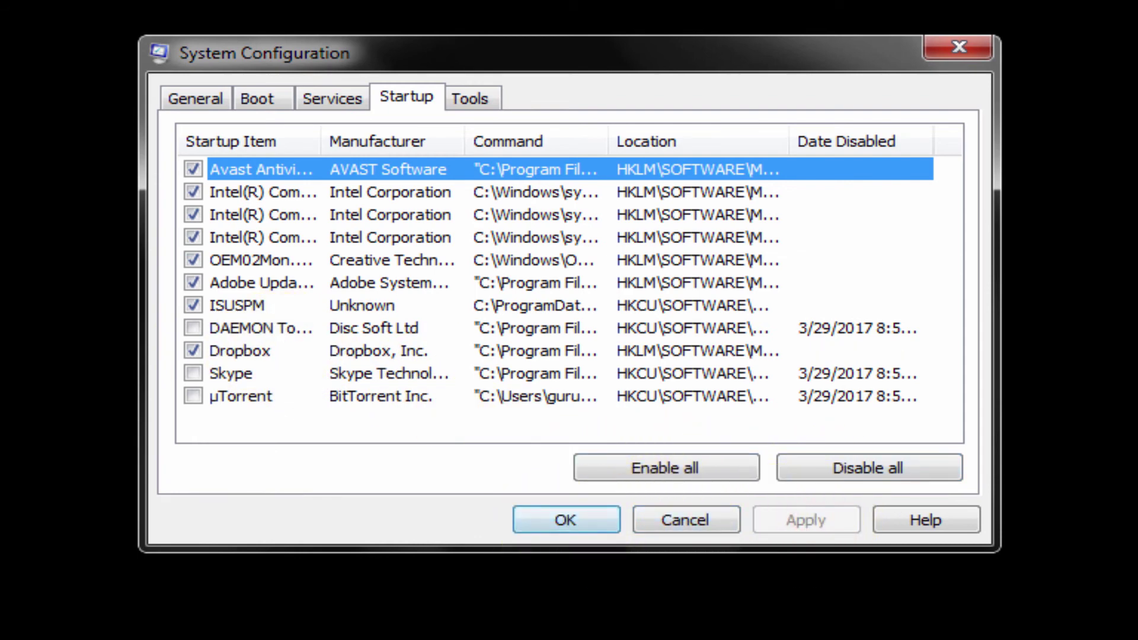
click(563, 522)
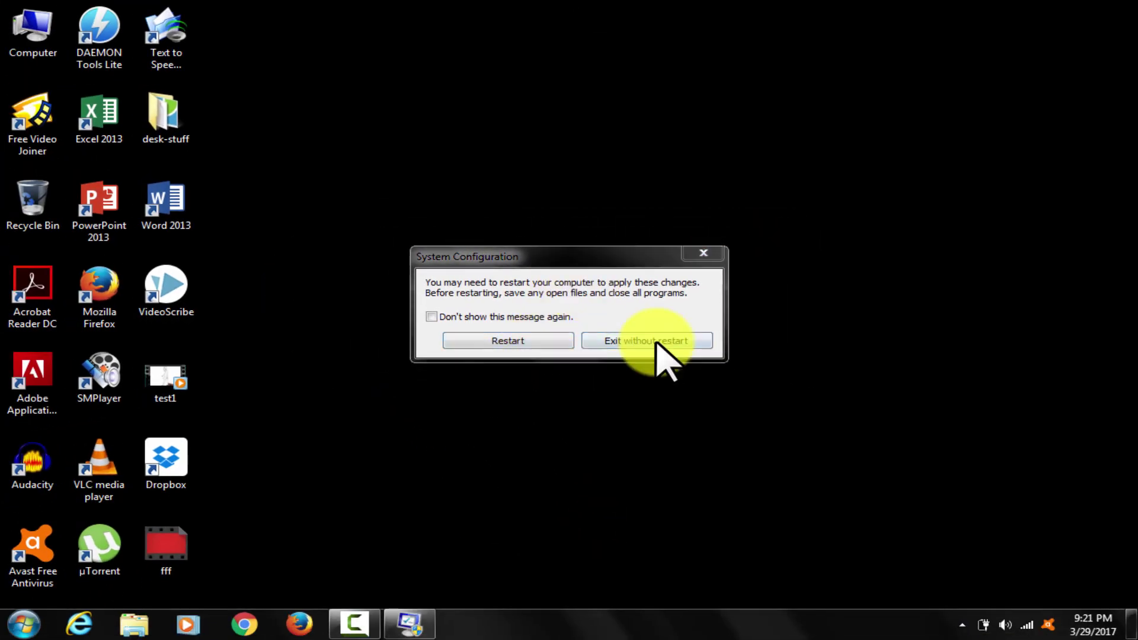
Step: Exit the restart prompt without restarting and return to the YouTube channel page in Chrome
click(638, 339)
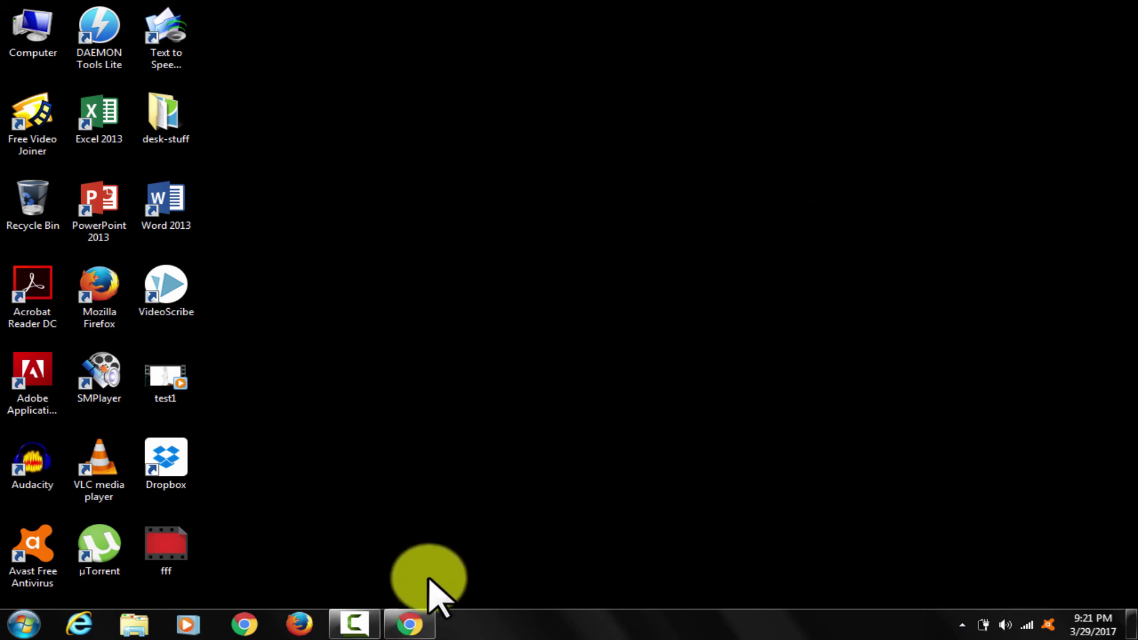
click(413, 631)
scroll(331, 362, up, 3)
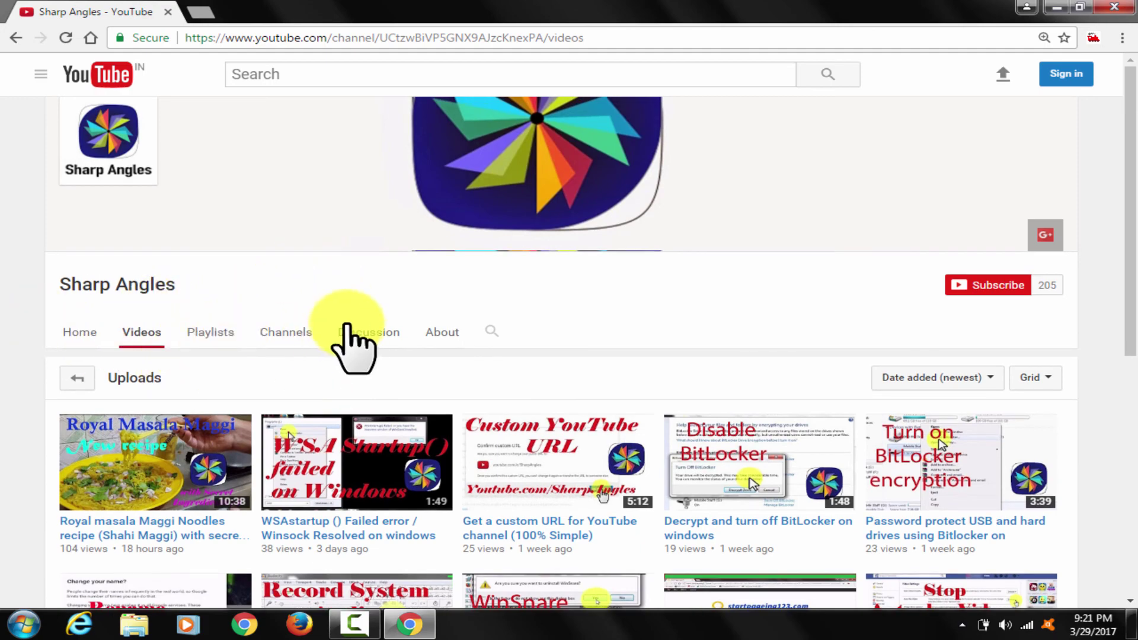
scroll(586, 356, down, 4)
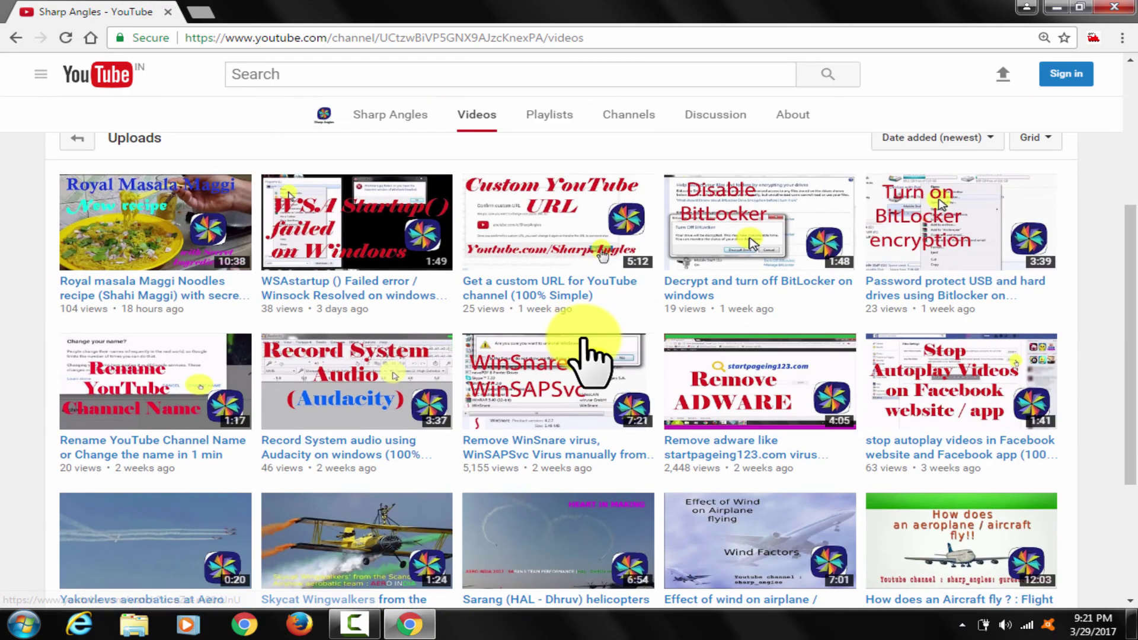
scroll(591, 363, up, 4)
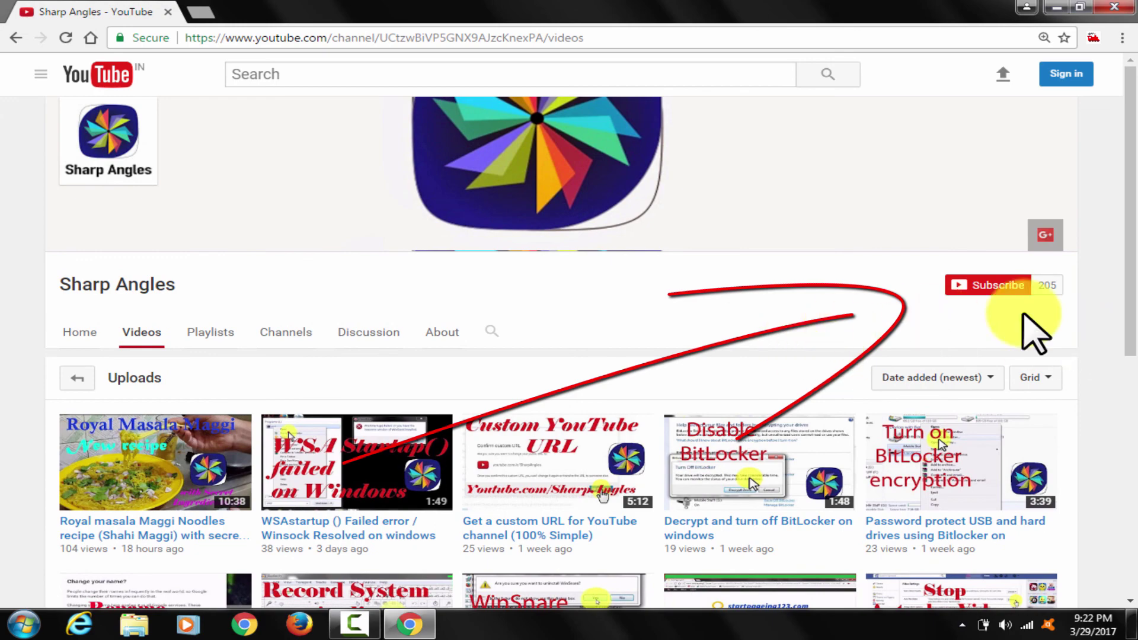